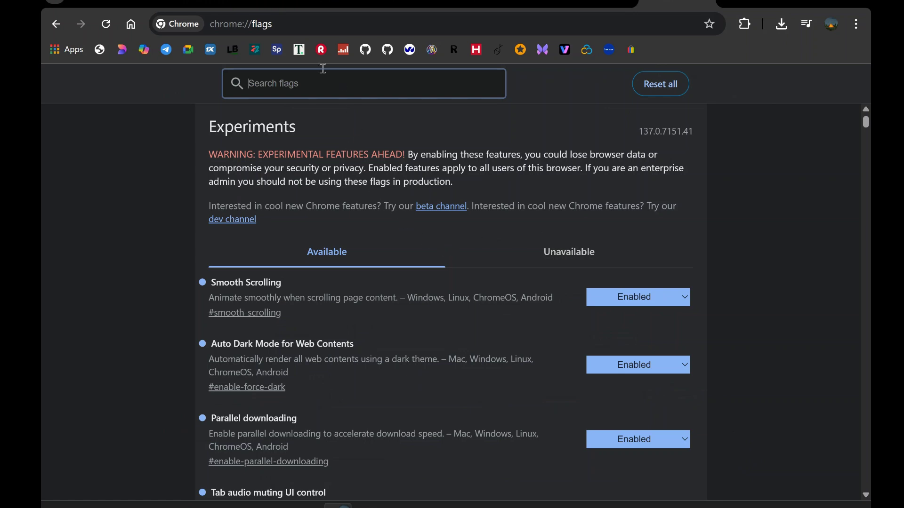
Scroll through the experimental flags list on chrome://flags
drag(286, 24, 205, 23)
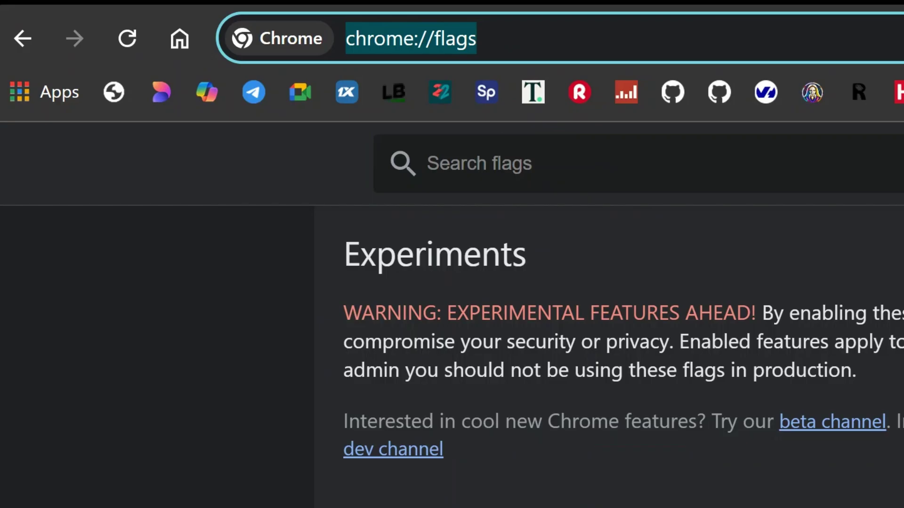
scroll(451, 301, down, 7)
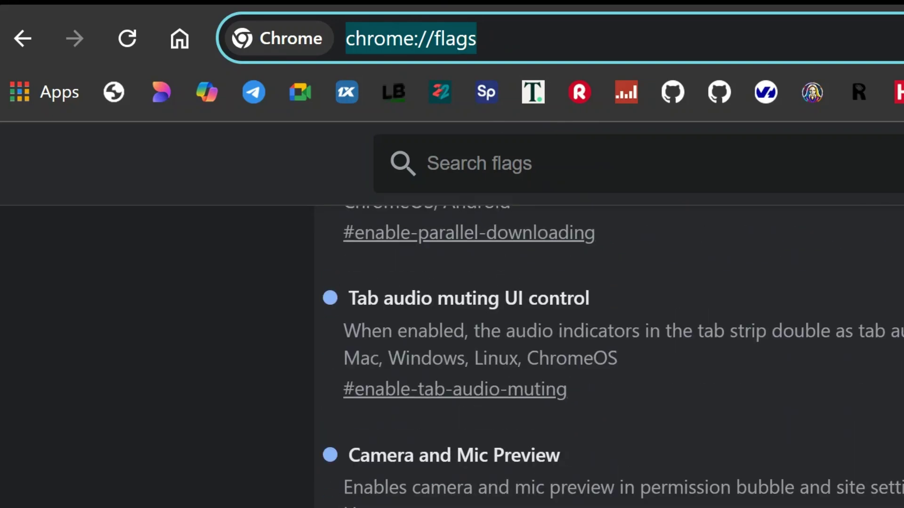
scroll(612, 353, down, 15)
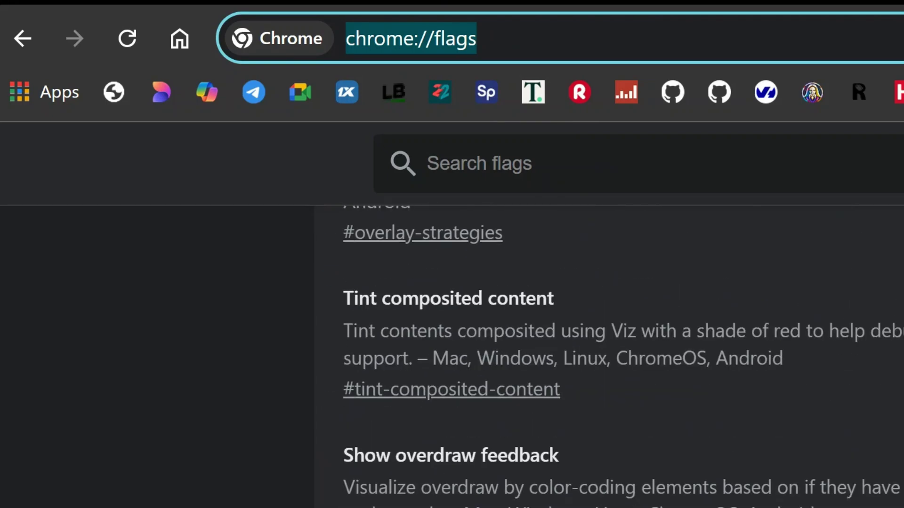
scroll(521, 237, down, 15)
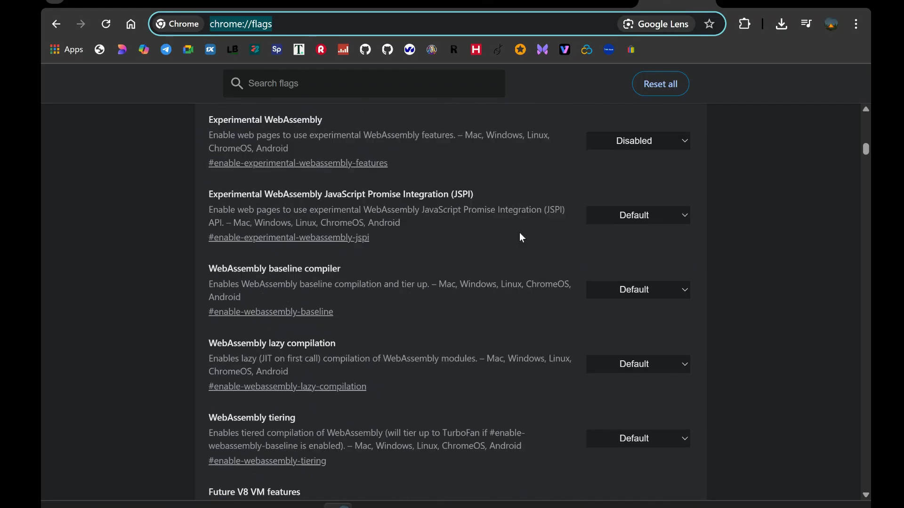
scroll(522, 237, down, 15)
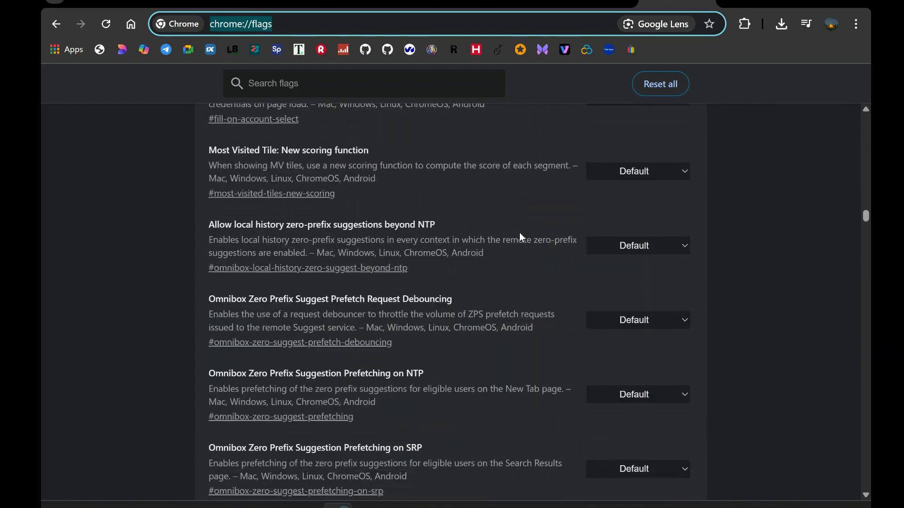
scroll(522, 237, down, 1)
scroll(520, 234, down, 20)
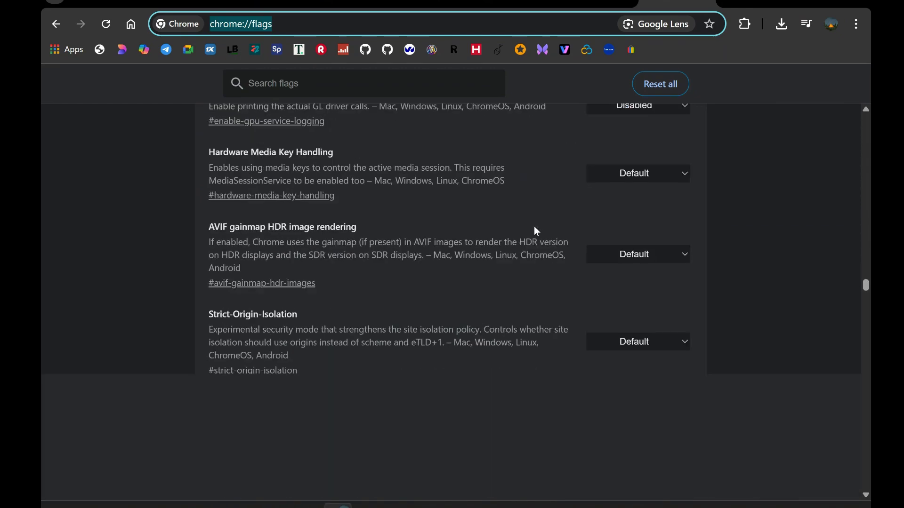
scroll(535, 227, down, 20)
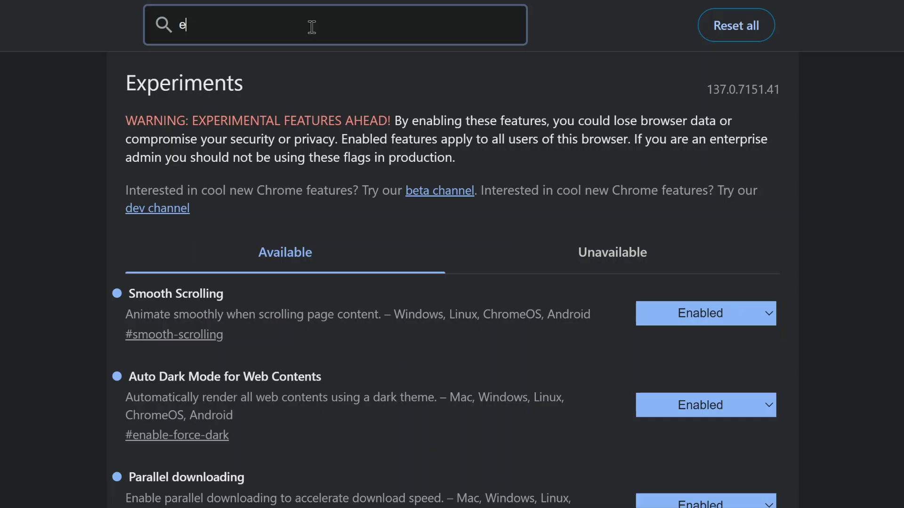
Search 'extensions menu access', keep it Enabled, and open the Extensions menu on YouTube
text(xtensions menu access)
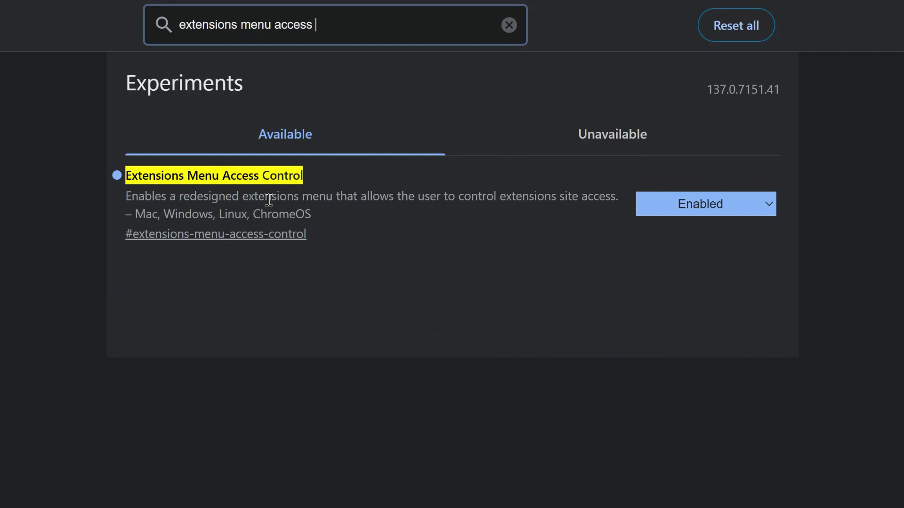
click(250, 243)
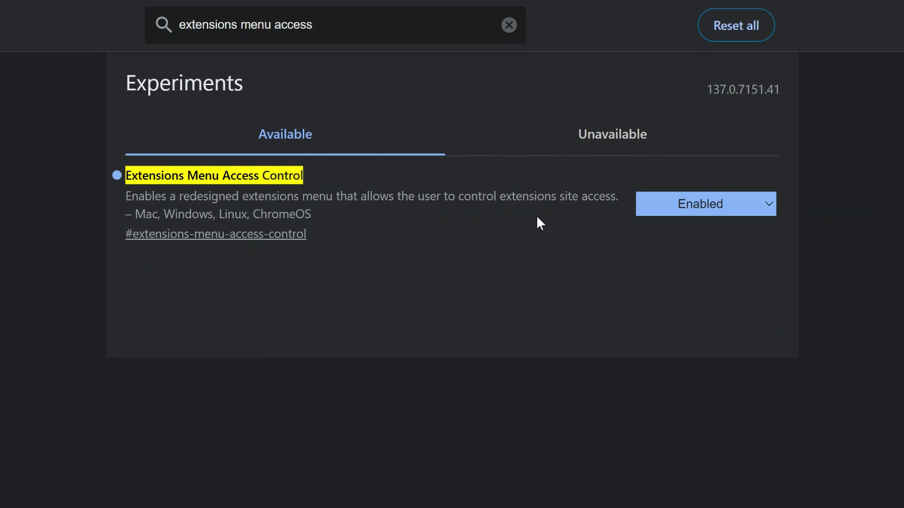
click(734, 207)
click(706, 246)
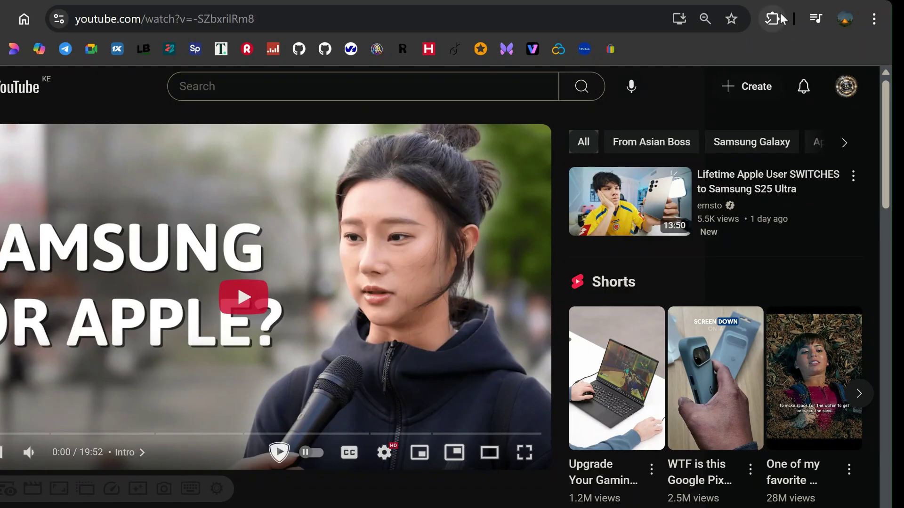
click(776, 18)
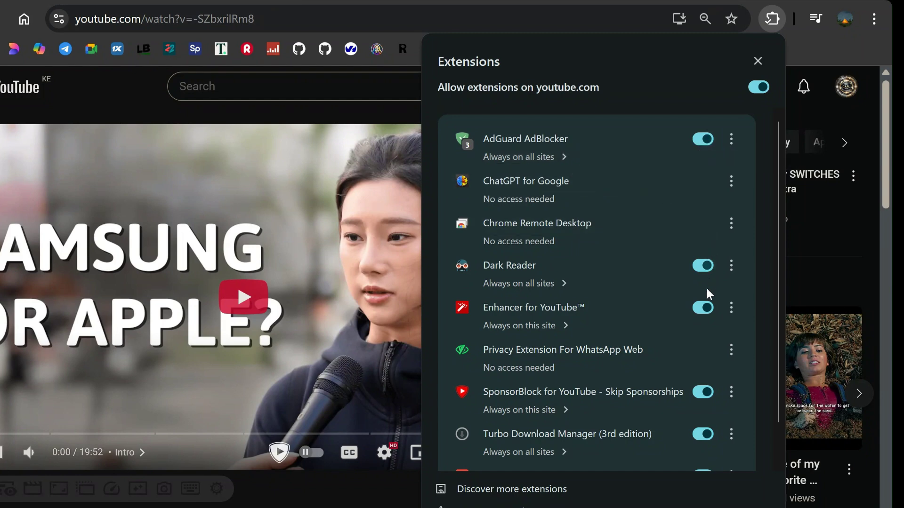
Turn off Turbo Download Manager's site access for youtube.com in the Extensions menu
scroll(689, 369, down, 1)
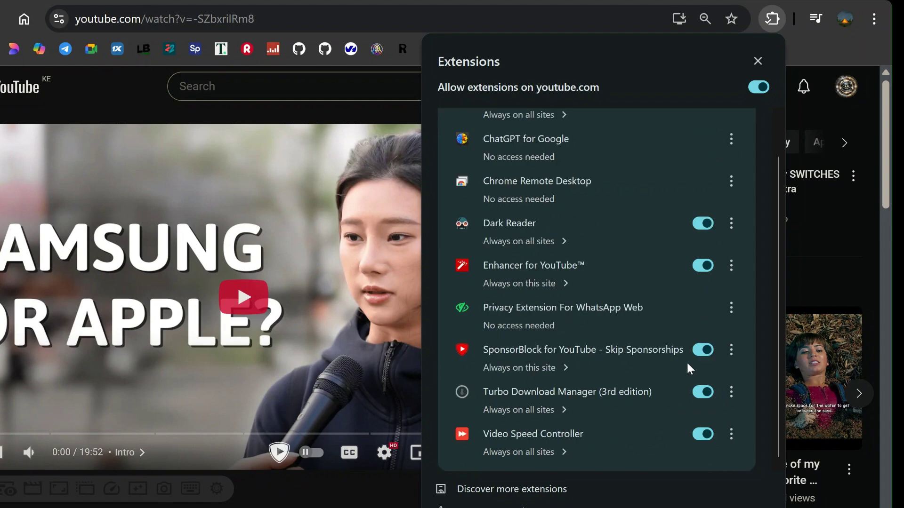
click(703, 392)
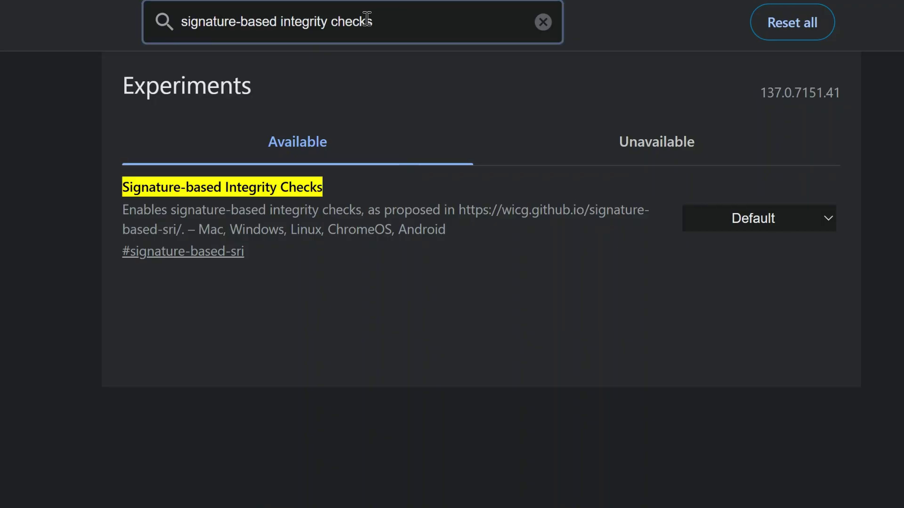
Set the Signature-based Integrity Checks flag to Enabled
drag(374, 20, 175, 18)
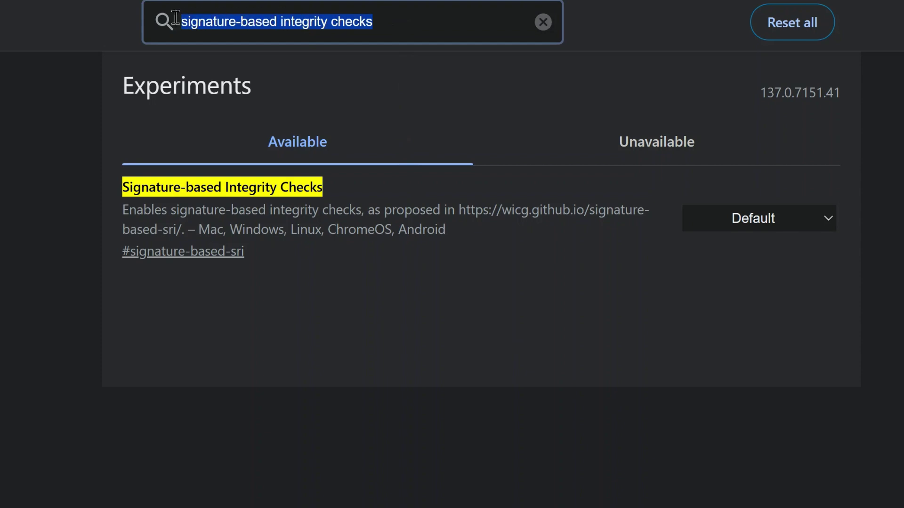
click(770, 217)
click(743, 269)
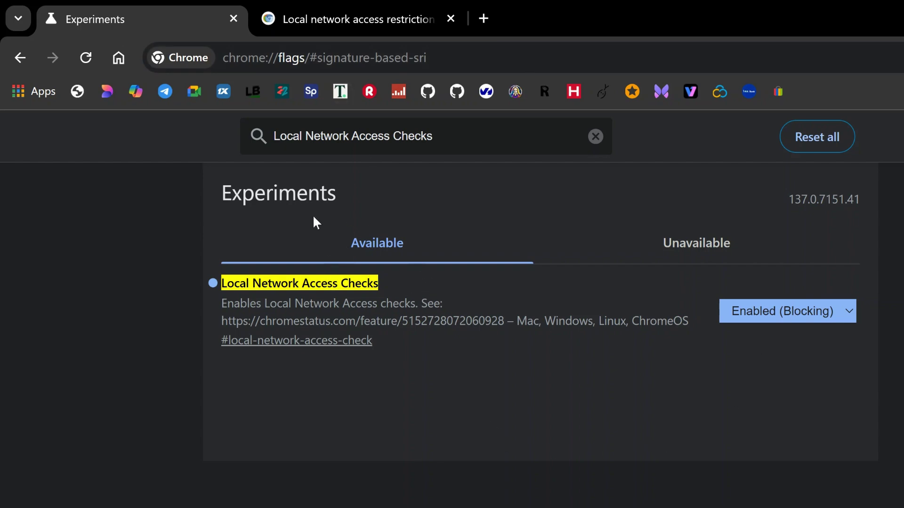
On the local network access restrictions page, highlight Overview text on permission prompts and local IPs
click(339, 9)
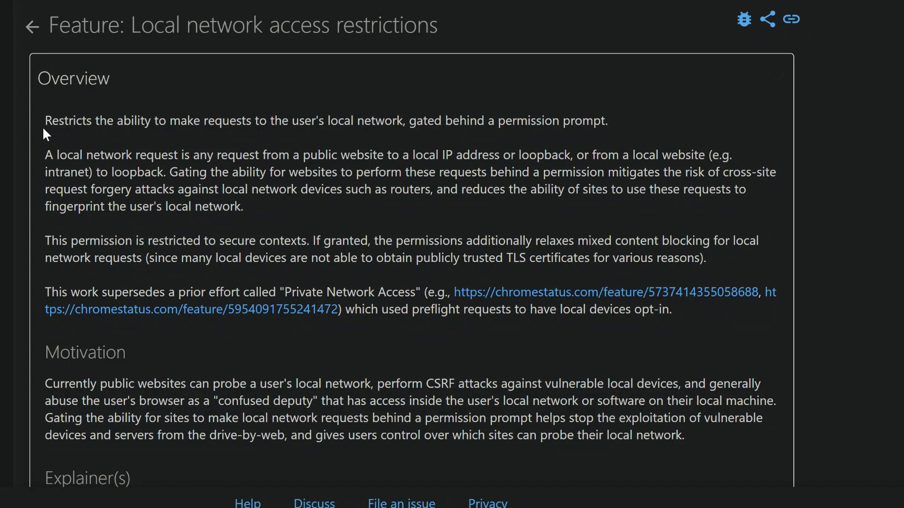
drag(43, 129, 154, 130)
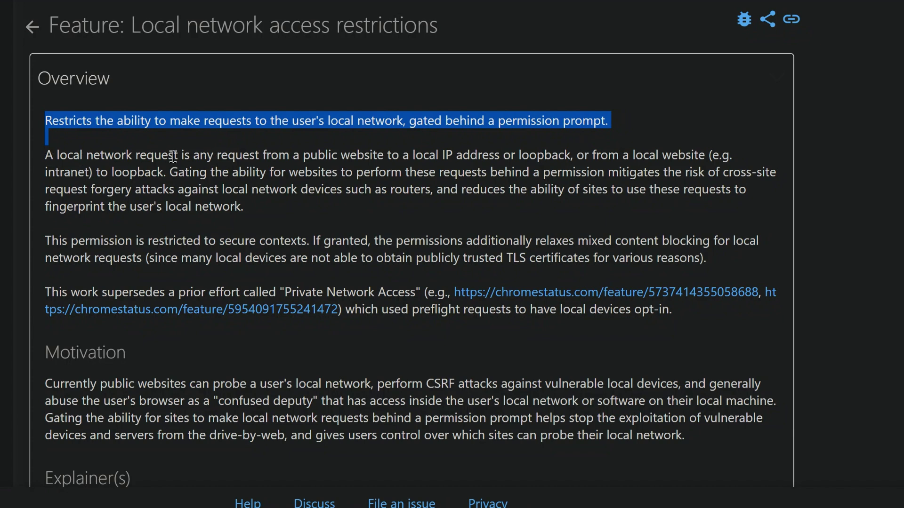
drag(410, 160, 132, 179)
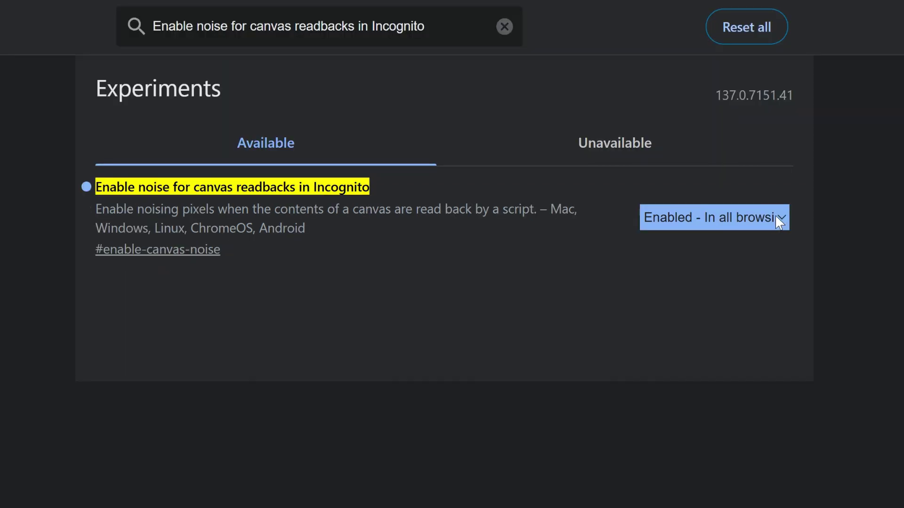
Set the canvas readback noise flag to 'Enabled - In all browsing modes'
click(868, 234)
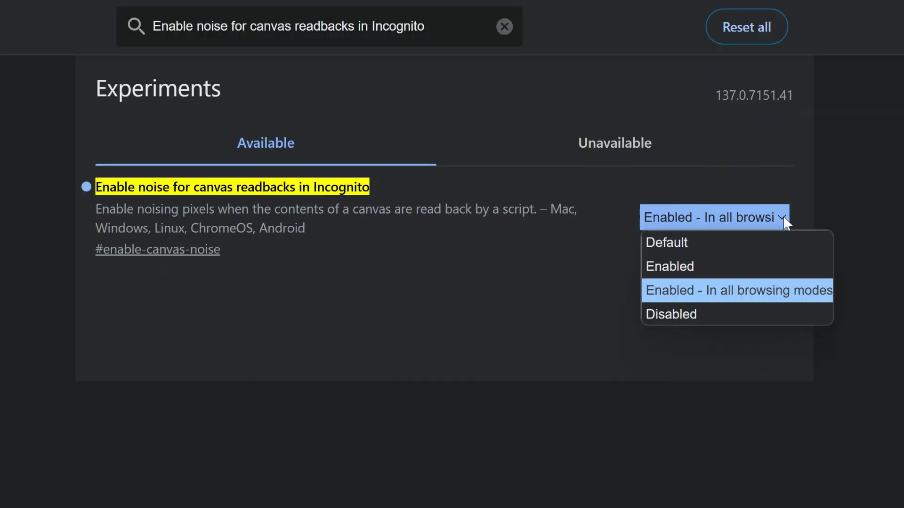
click(726, 295)
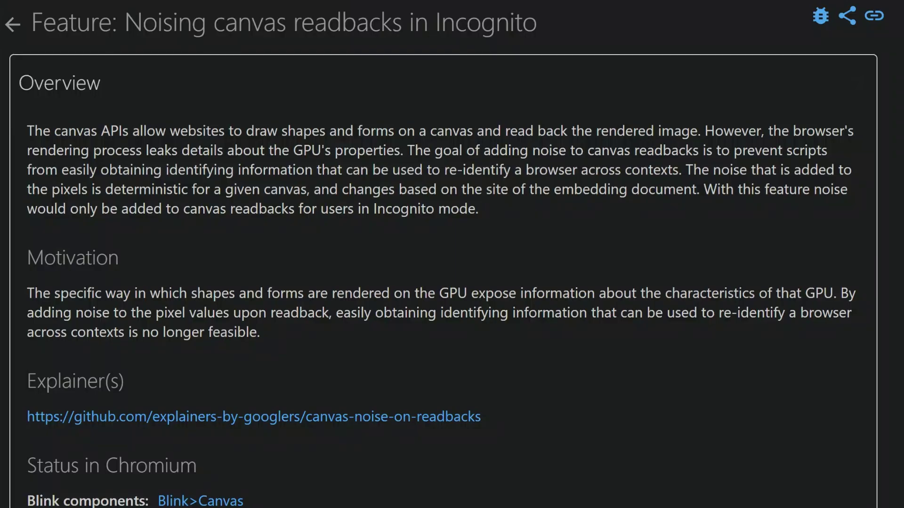
Highlight canvas noise Overview passages on canvas APIs, browser re-identification and Incognito mode
mouse_move(26, 132)
mouse_down()
mouse_move(607, 133)
mouse_move(696, 150)
mouse_move(705, 140)
mouse_up()
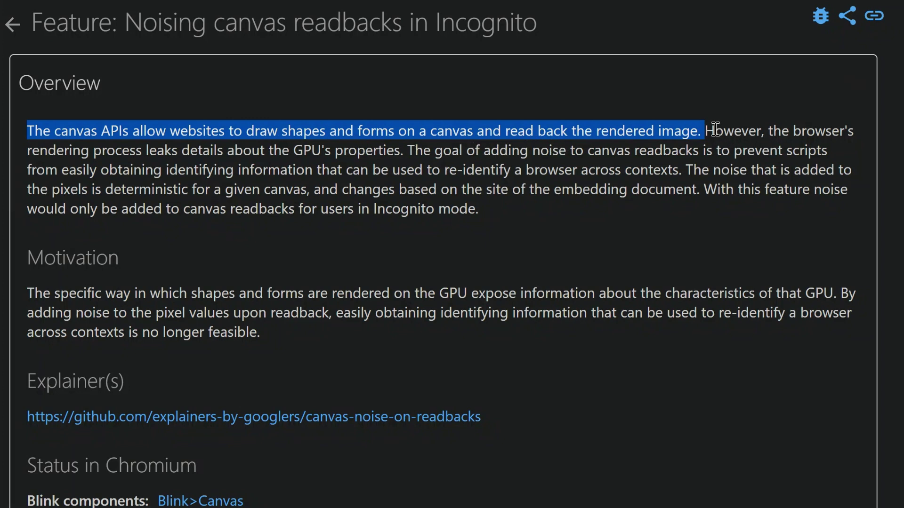
drag(772, 132, 682, 175)
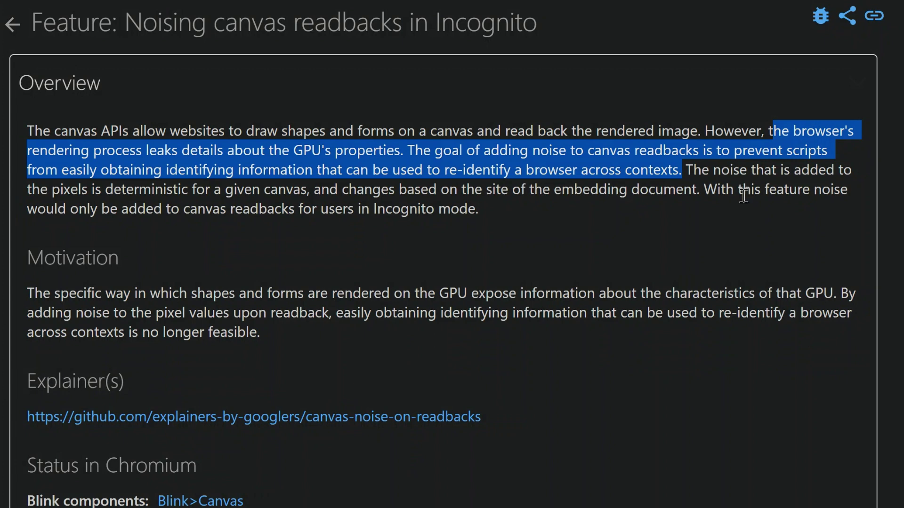
drag(472, 210, 372, 210)
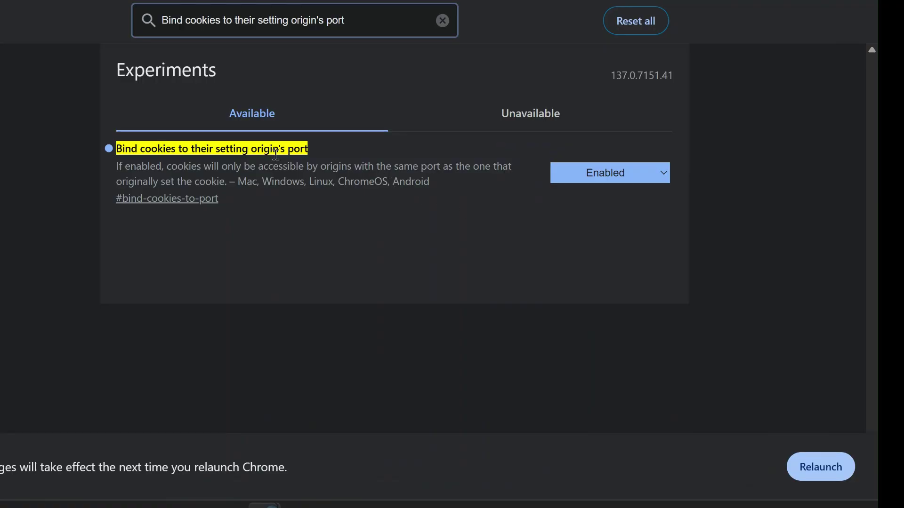
Choose Enabled in the #bind-cookies-to-port flag dropdown
click(826, 255)
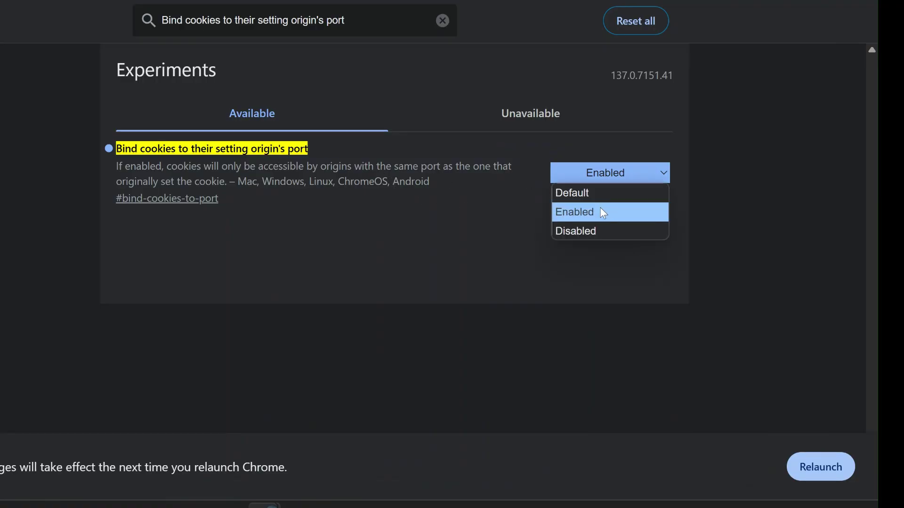
click(584, 212)
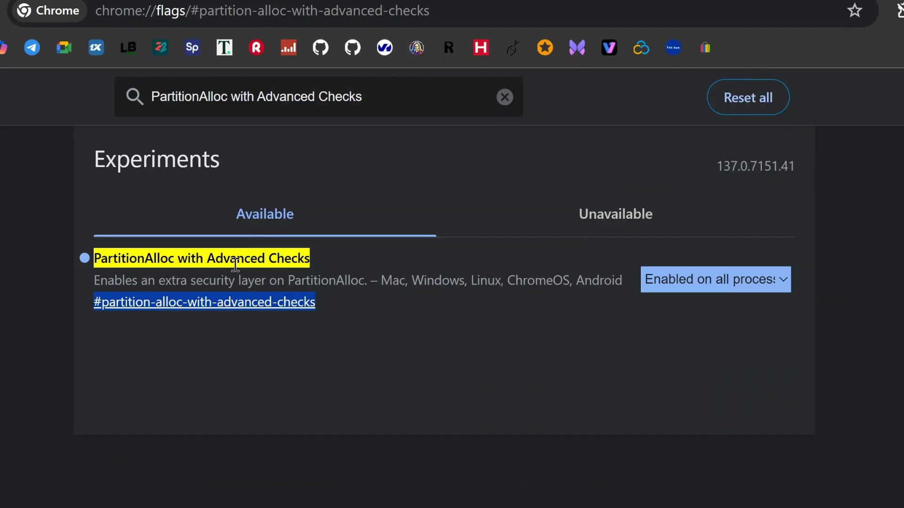
Set #partition-alloc-with-advanced-checks to 'Enabled on all processes'
click(681, 277)
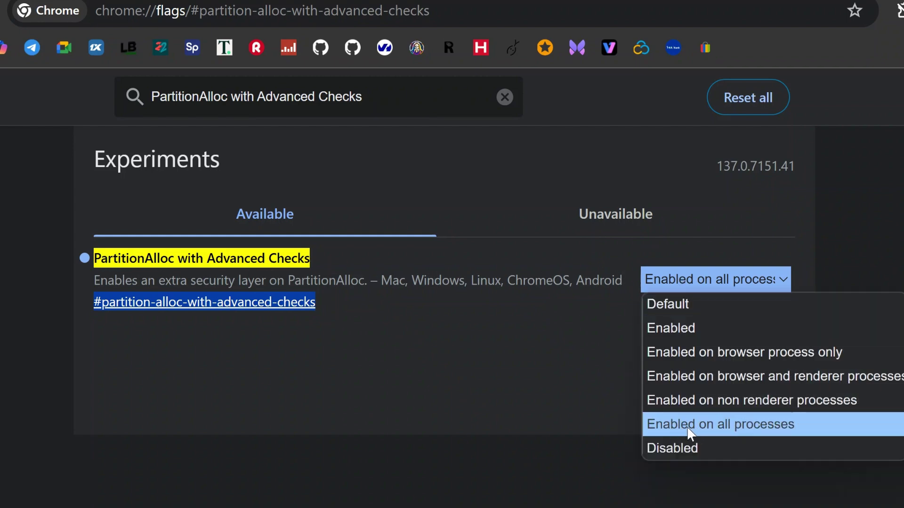
click(767, 423)
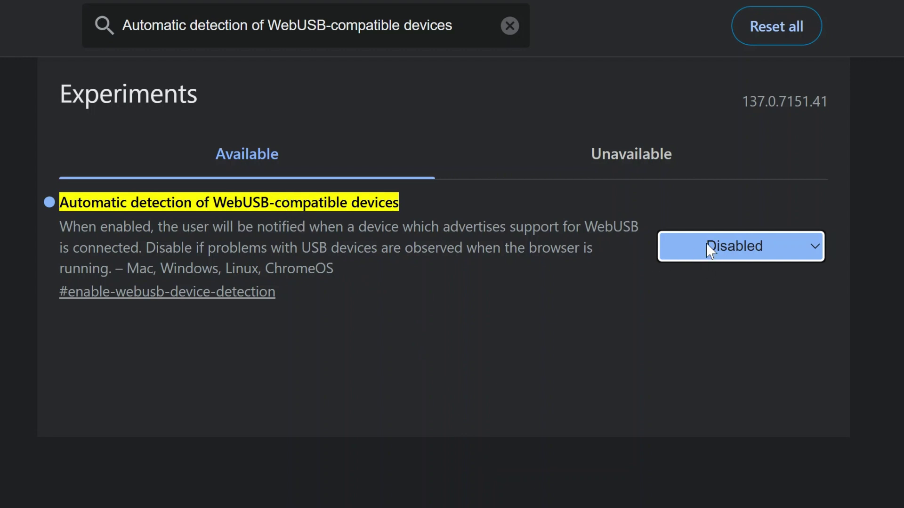
Set the #enable-webusb-device-detection flag to Disabled
click(665, 245)
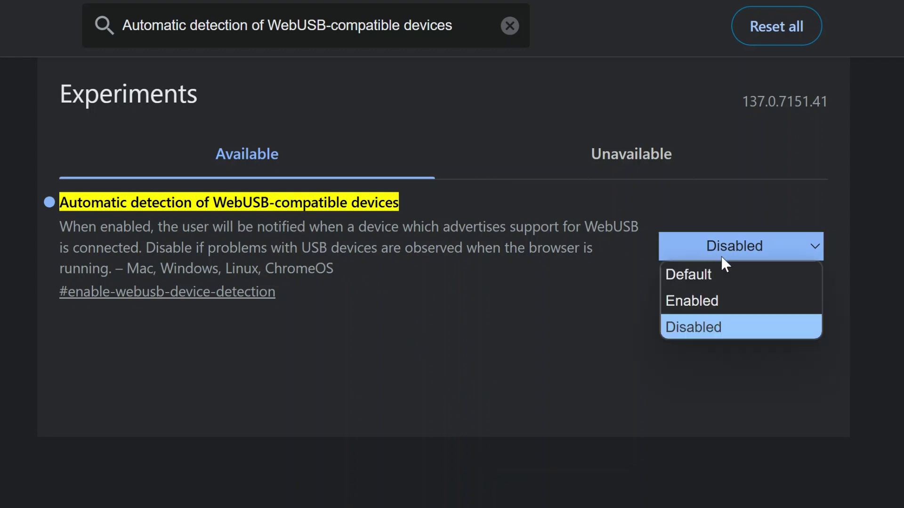
click(720, 337)
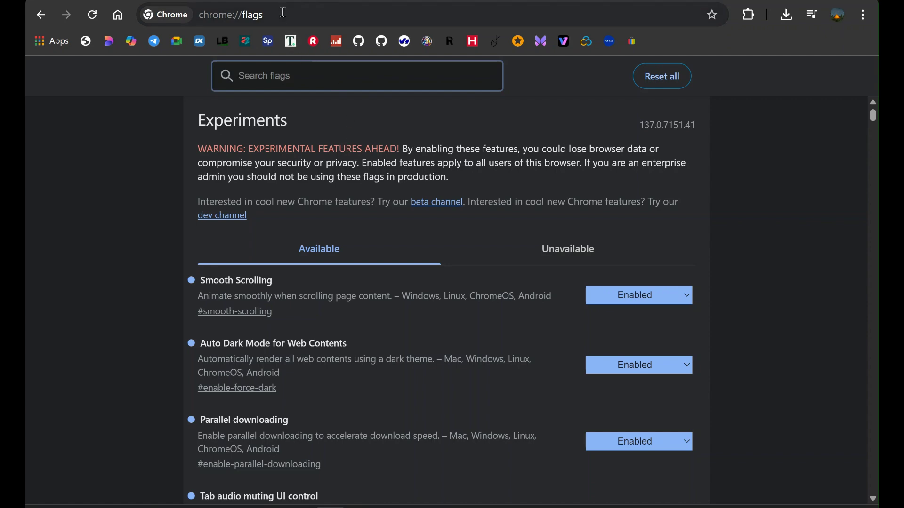
click(284, 13)
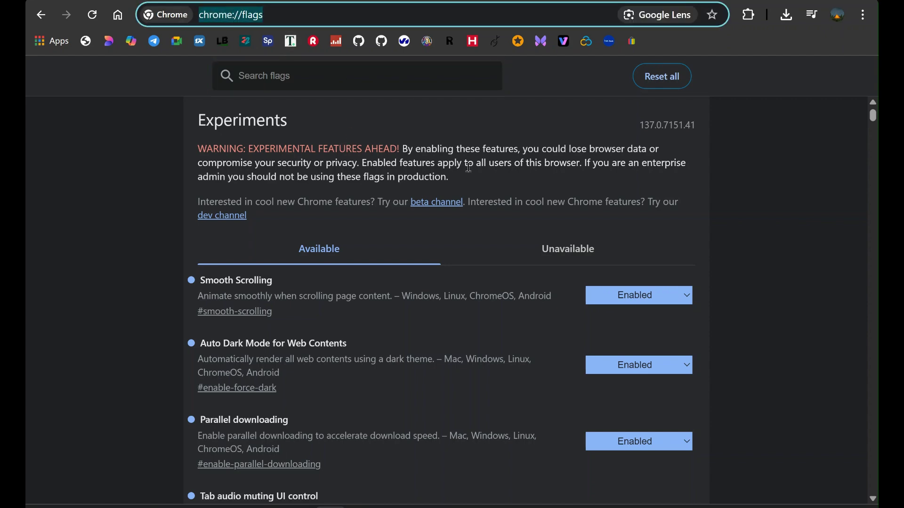
scroll(512, 202, down, 10)
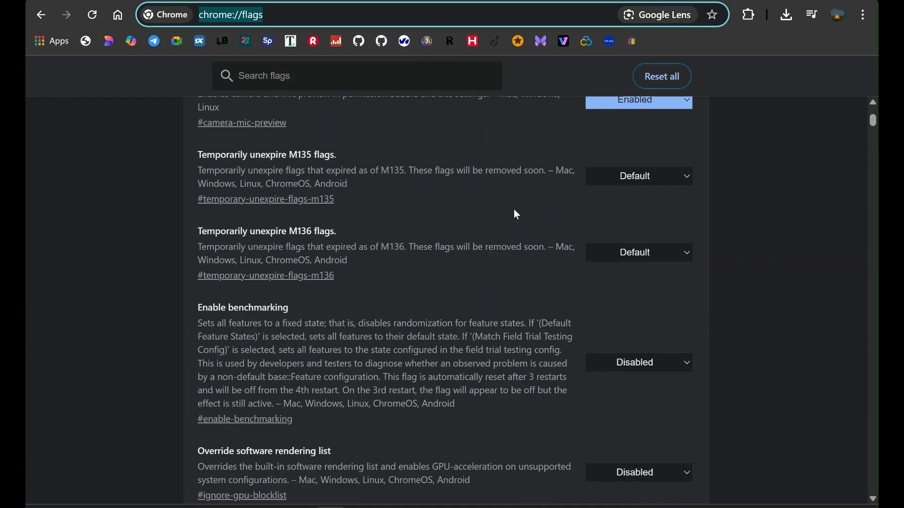
scroll(517, 215, down, 15)
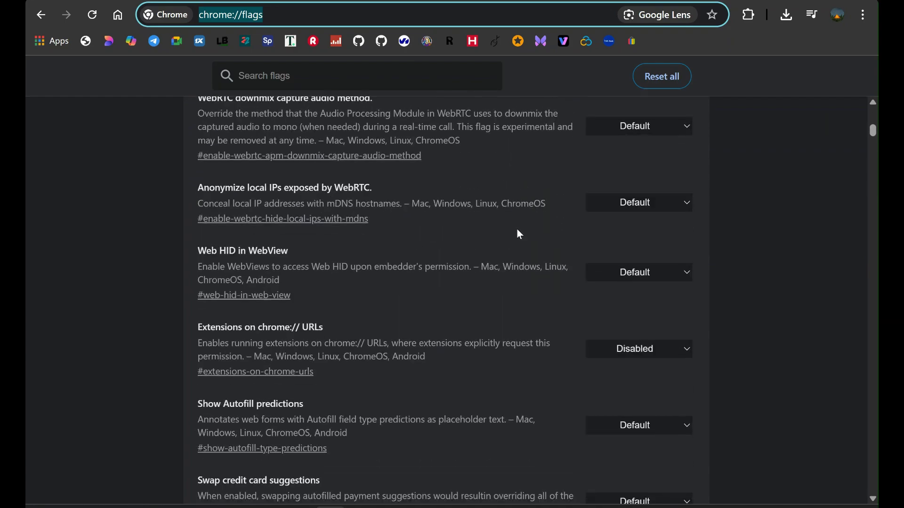
scroll(518, 230, down, 20)
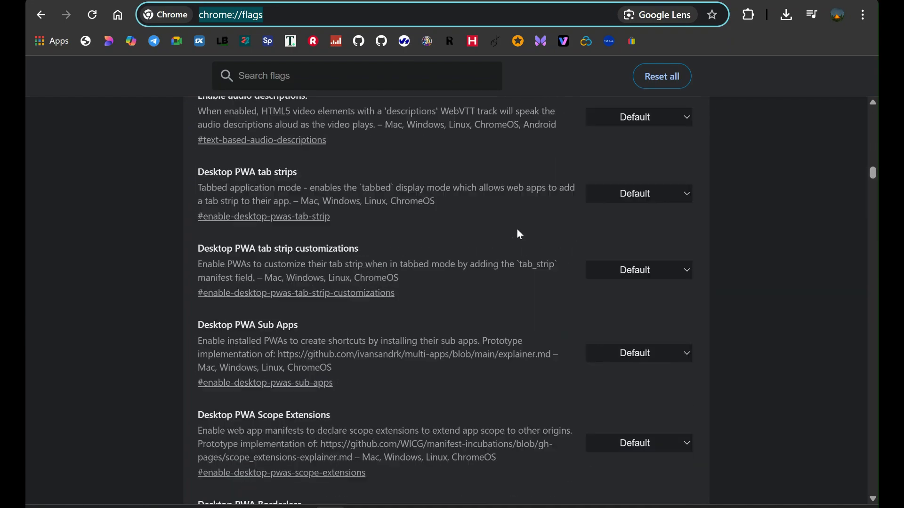
scroll(517, 230, down, 15)
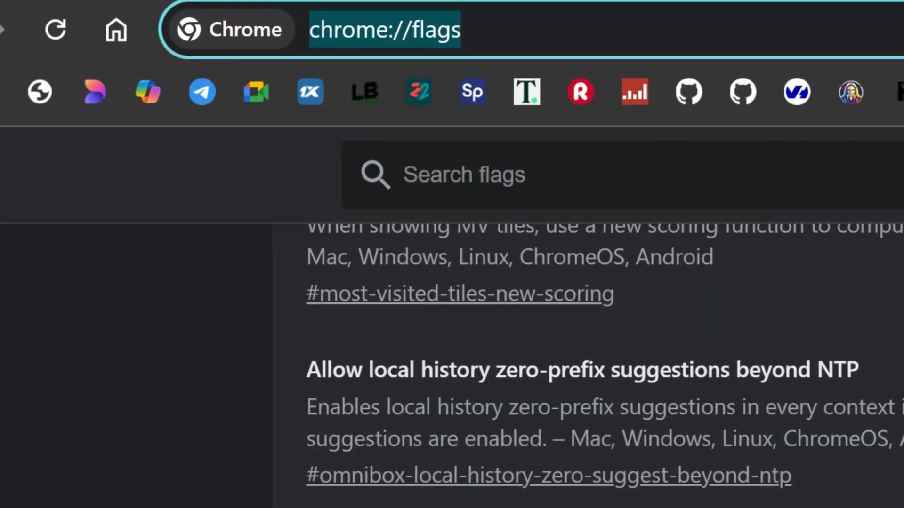
scroll(588, 363, down, 15)
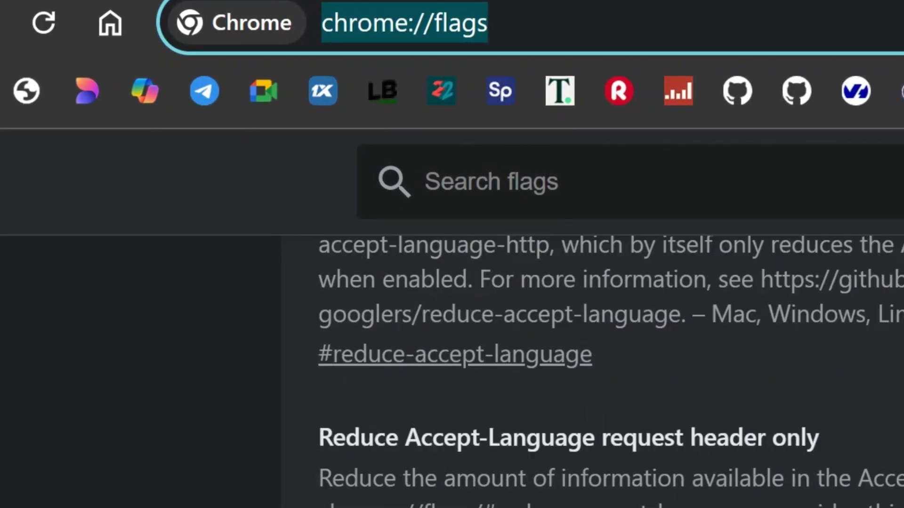
scroll(589, 372, down, 15)
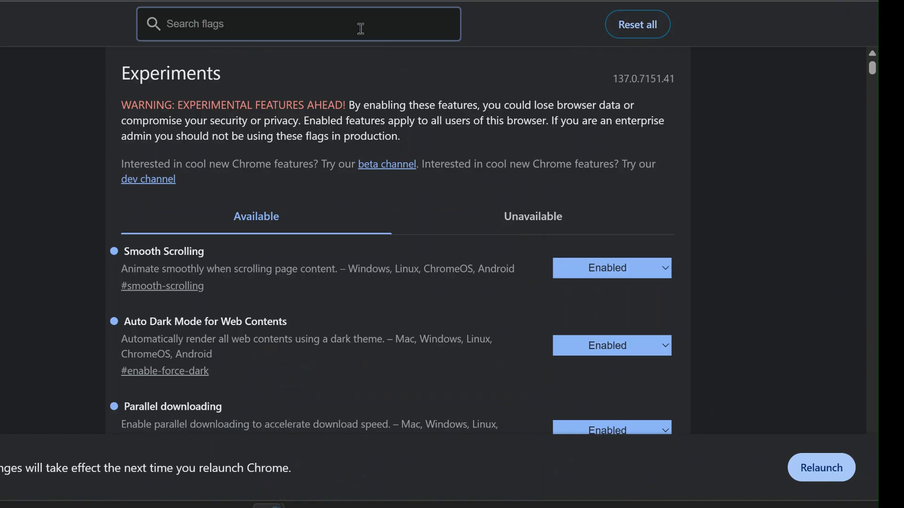
Search 'smooth', keep Smooth Scrolling Enabled, and relaunch Chrome to apply the flags
text(smooth)
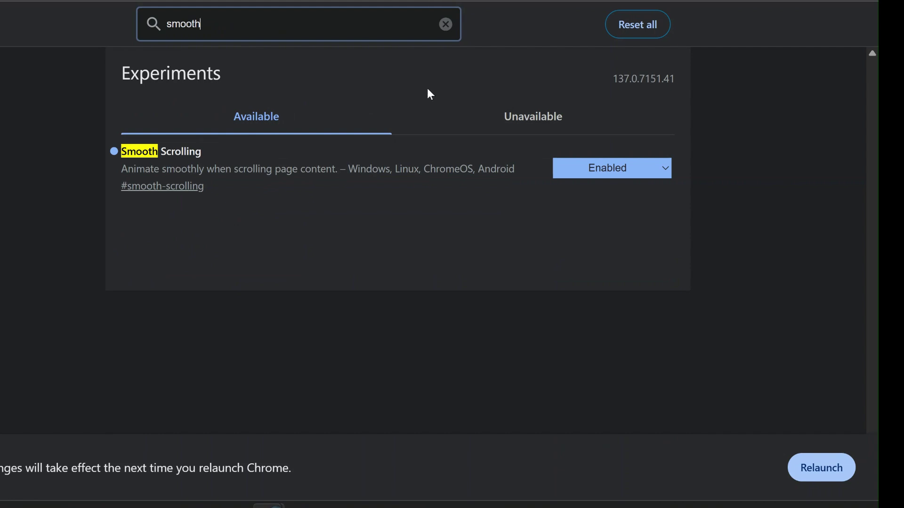
click(594, 173)
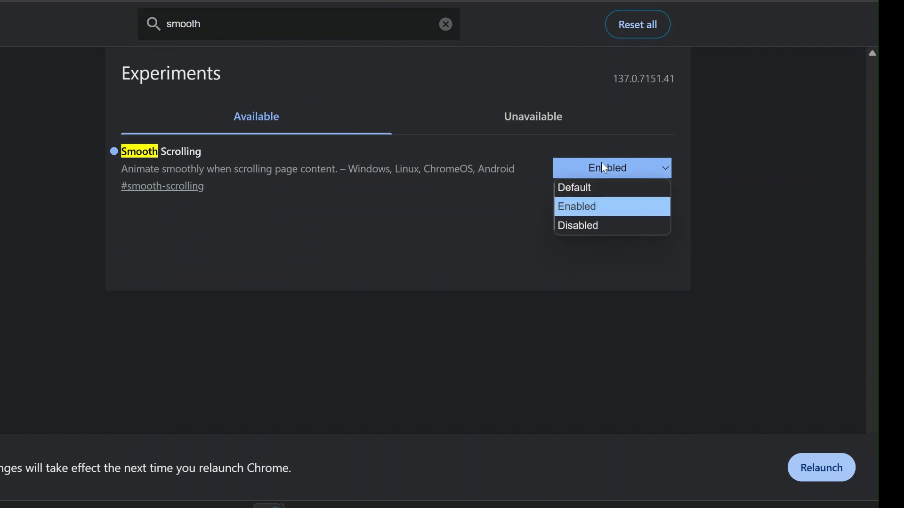
click(589, 208)
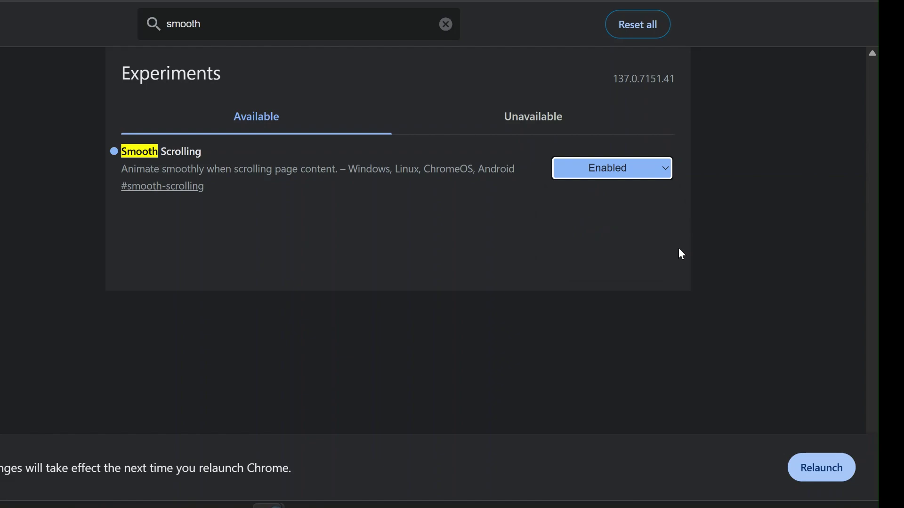
click(834, 477)
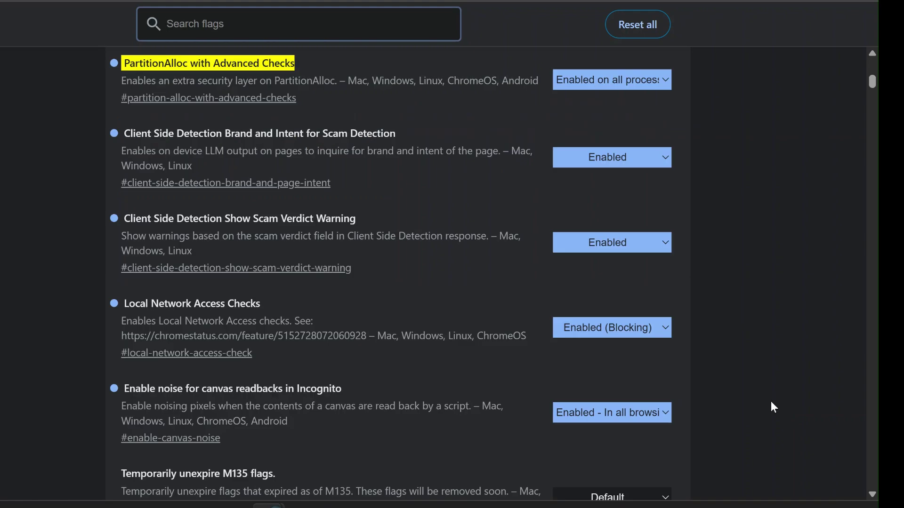
scroll(457, 249, down, 3)
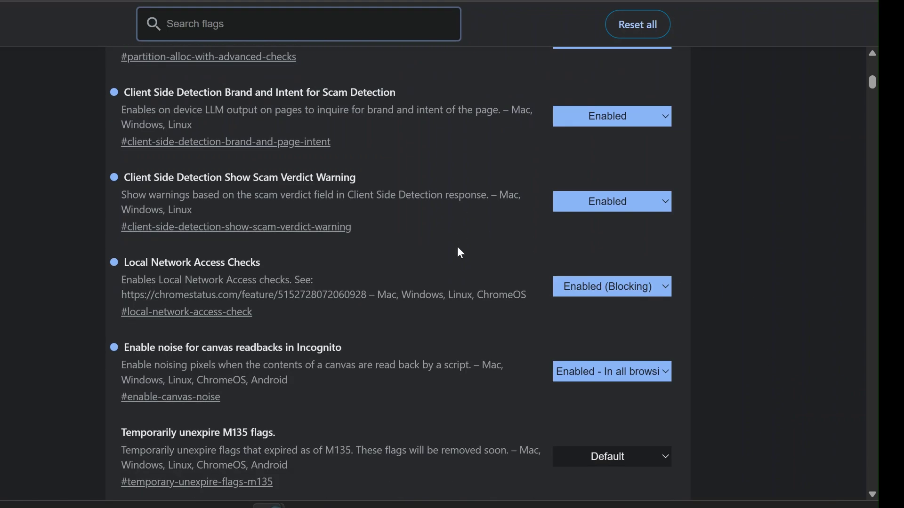
scroll(457, 250, up, 6)
scroll(458, 252, up, 15)
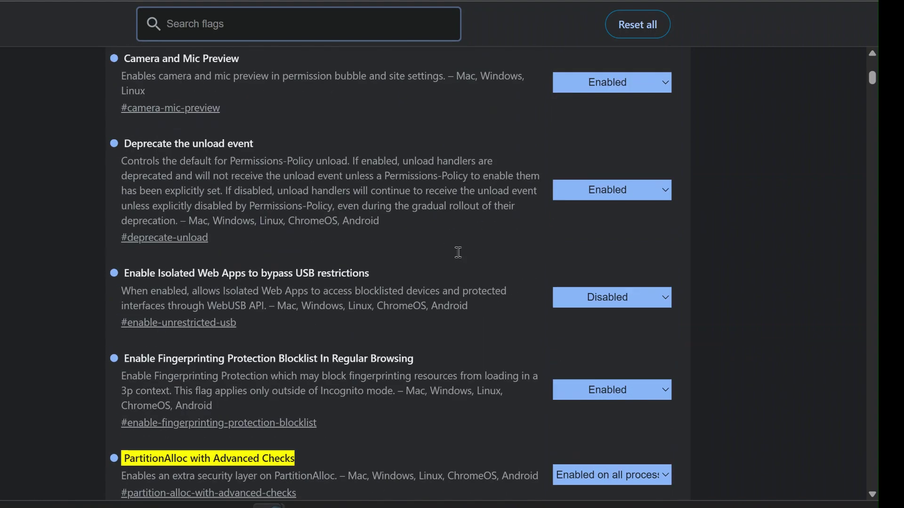
scroll(458, 252, up, 11)
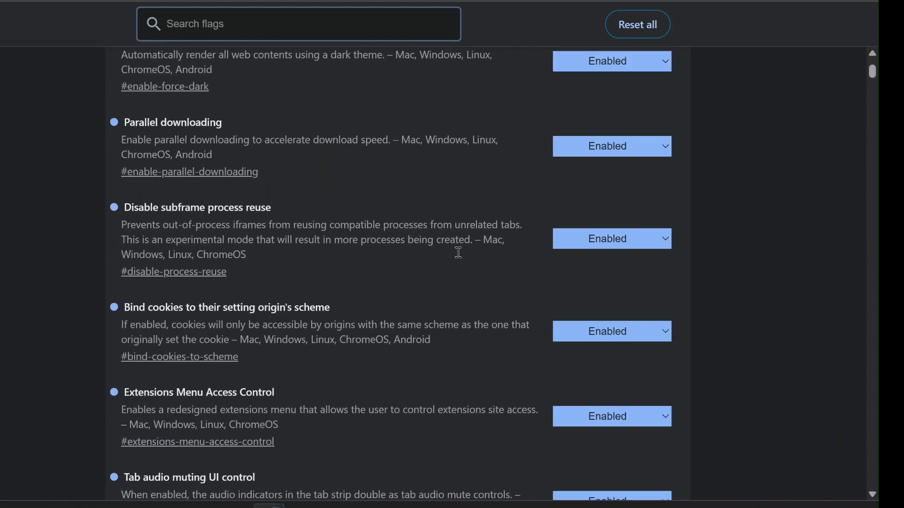